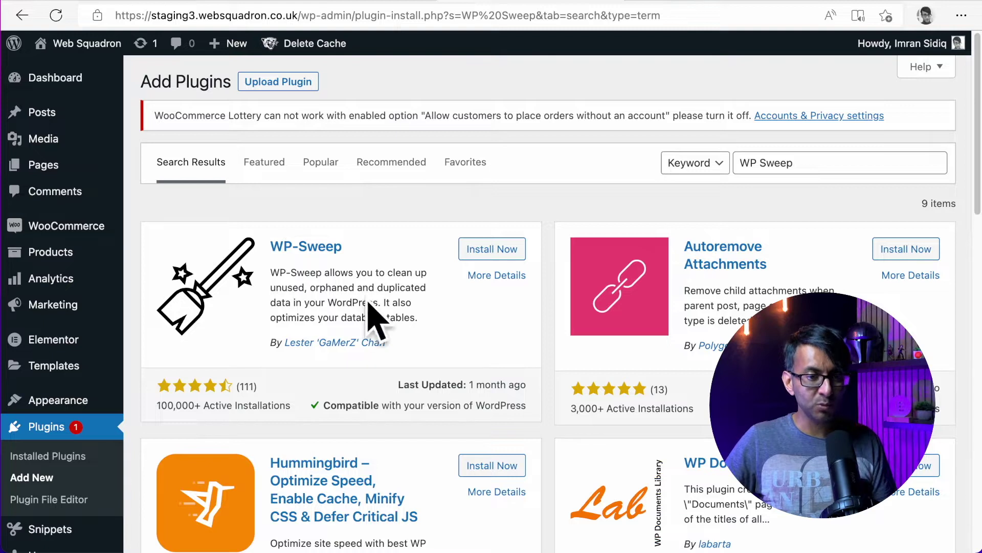
# Step: Install the WP-Sweep plugin from the 'WP Sweep' search results
pyautogui.click(484, 256)
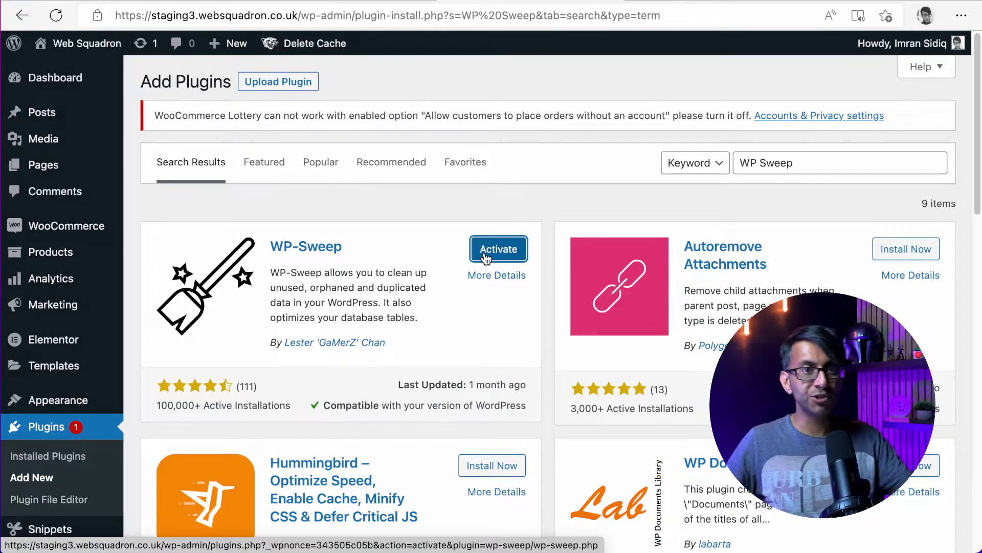
# Step: Activate the freshly installed WP-Sweep plugin
pyautogui.click(497, 259)
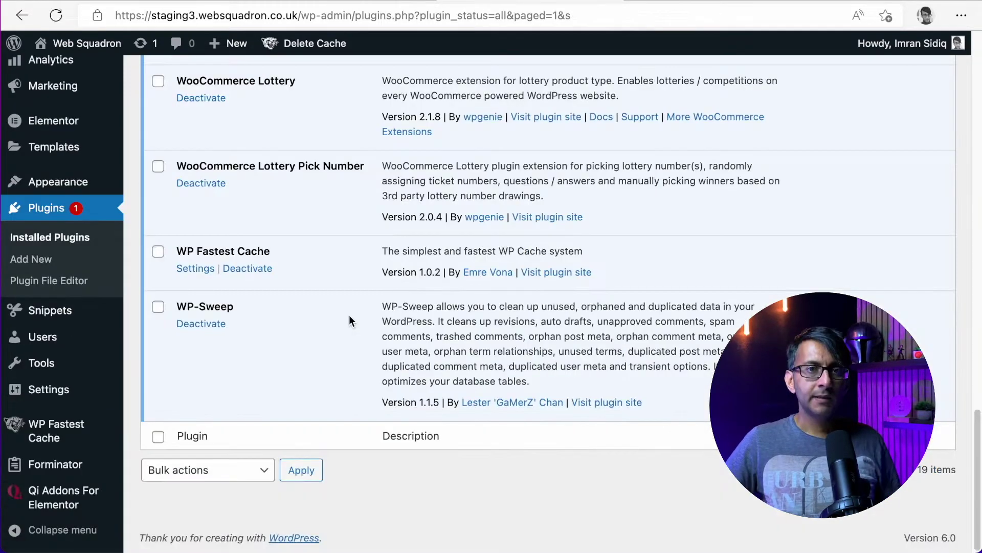
pyautogui.moveTo(42, 363)
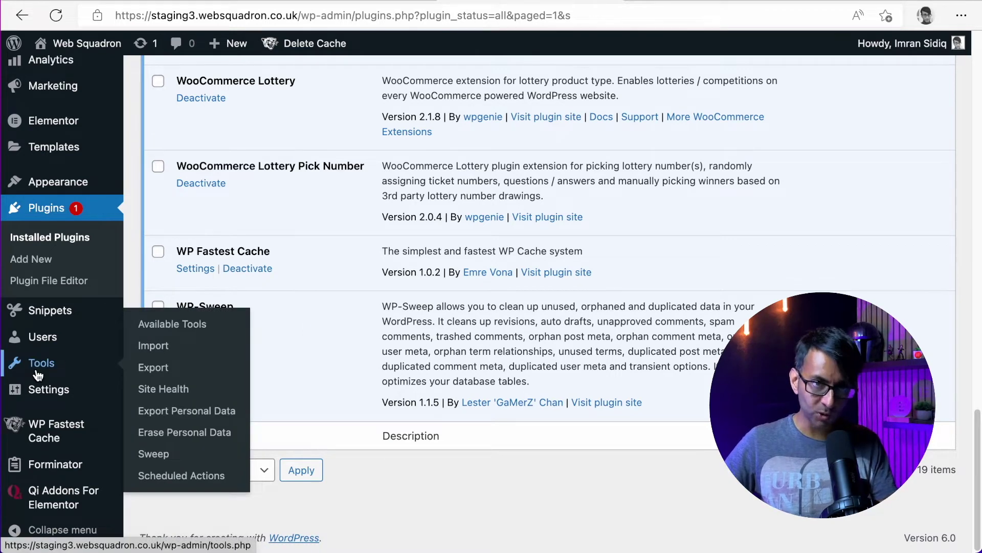
# Step: Go to Tools > Sweep to view the database cleanup counts
pyautogui.click(153, 455)
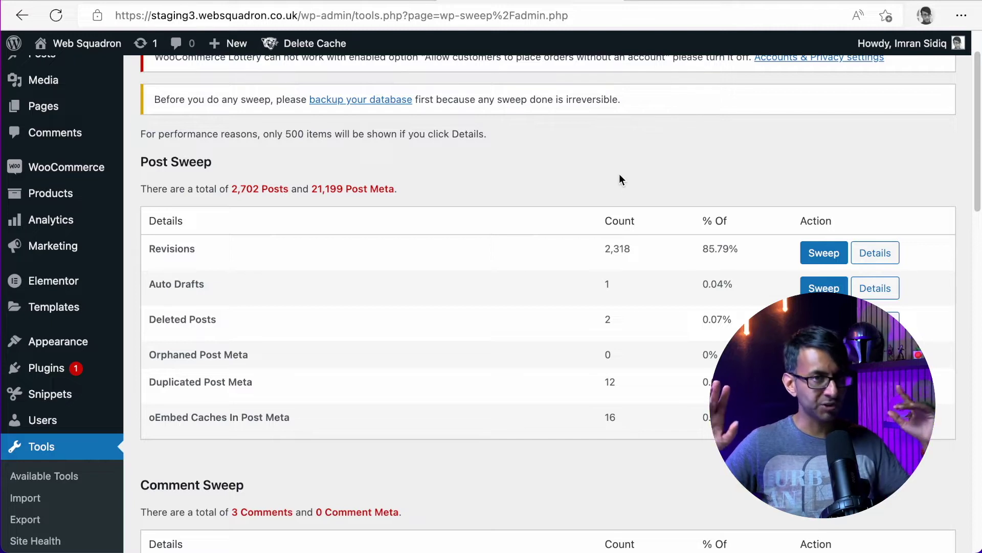
pyautogui.scroll(-1, 620, 179)
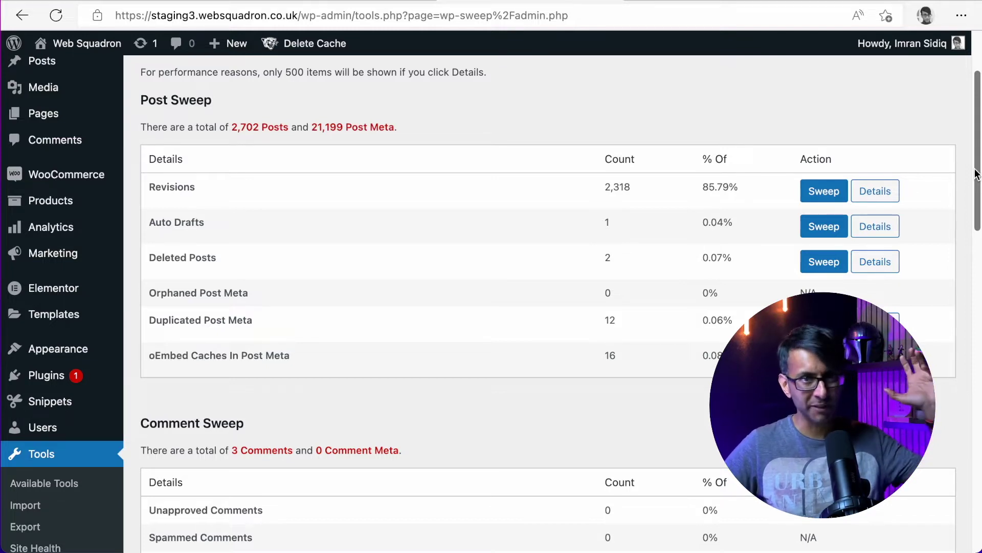
pyautogui.scroll(-1, 976, 175)
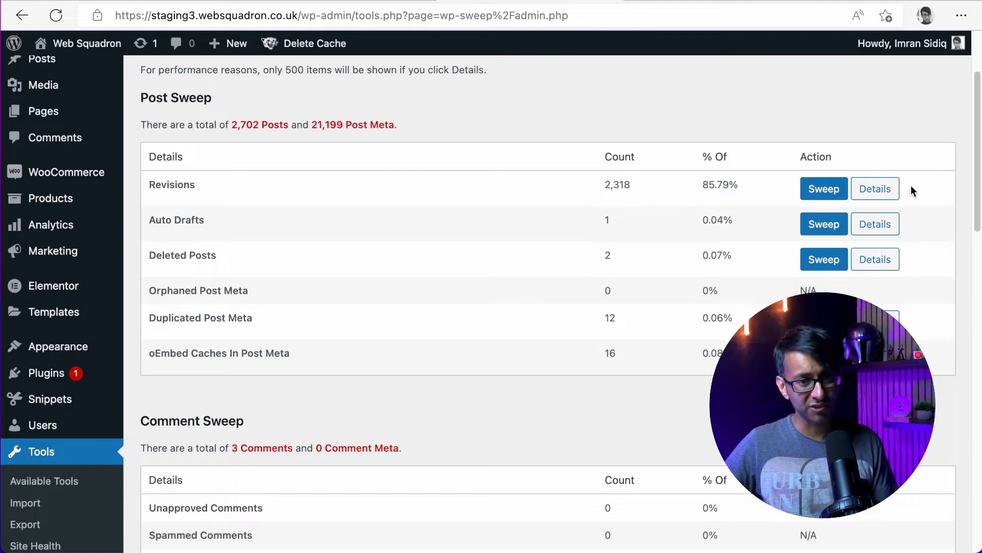
pyautogui.moveTo(976, 126); pyautogui.dragTo(977, 141)
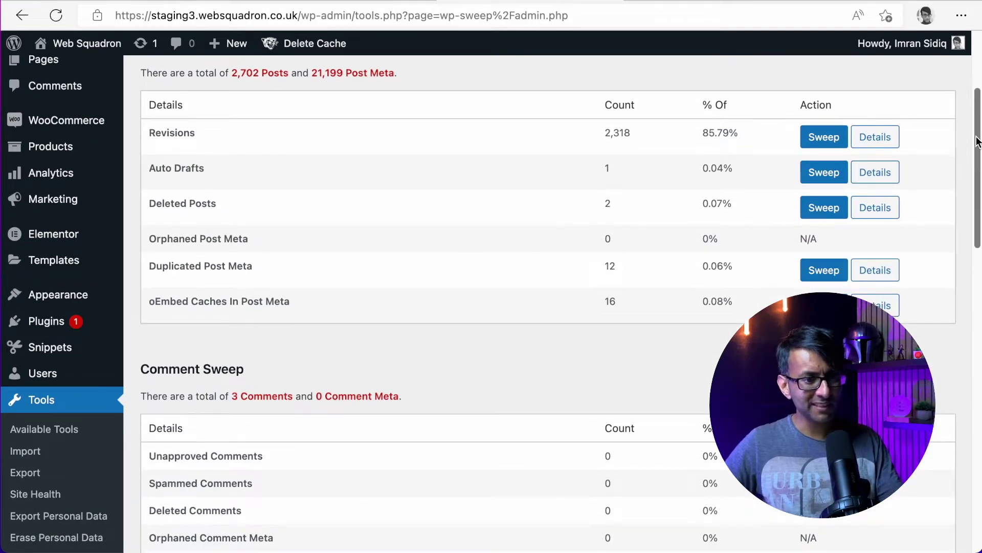
pyautogui.moveTo(977, 140); pyautogui.dragTo(975, 221)
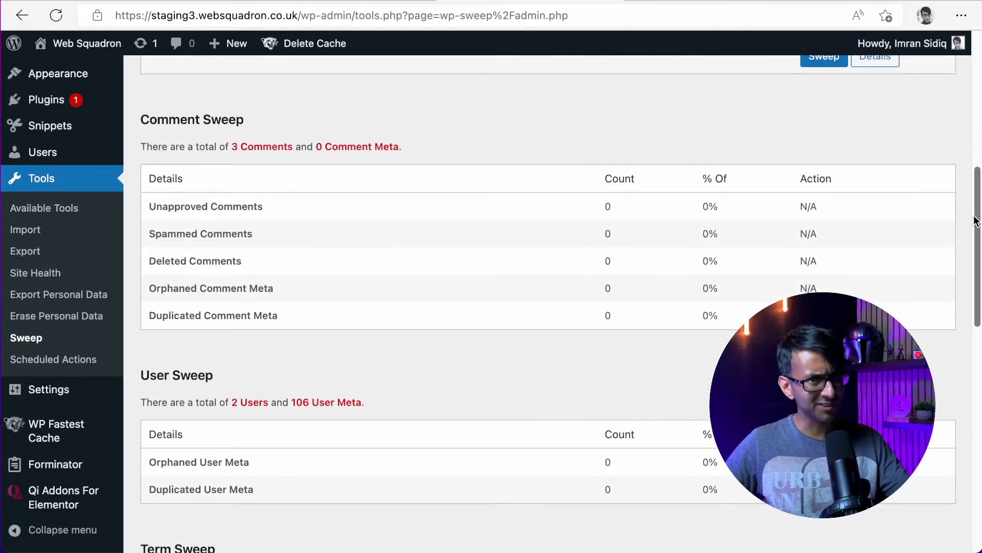
pyautogui.moveTo(975, 221); pyautogui.dragTo(973, 356)
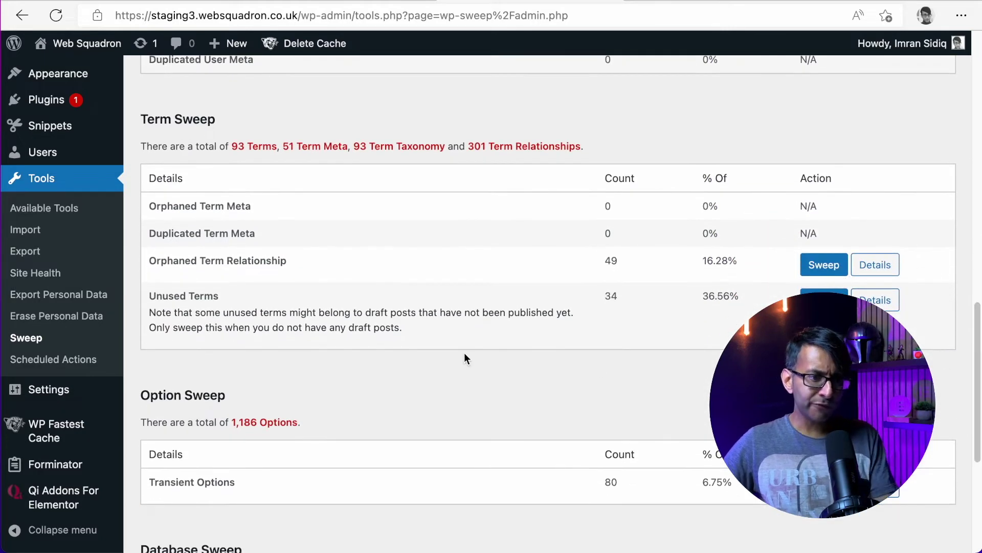
pyautogui.scroll(-4, 485, 373)
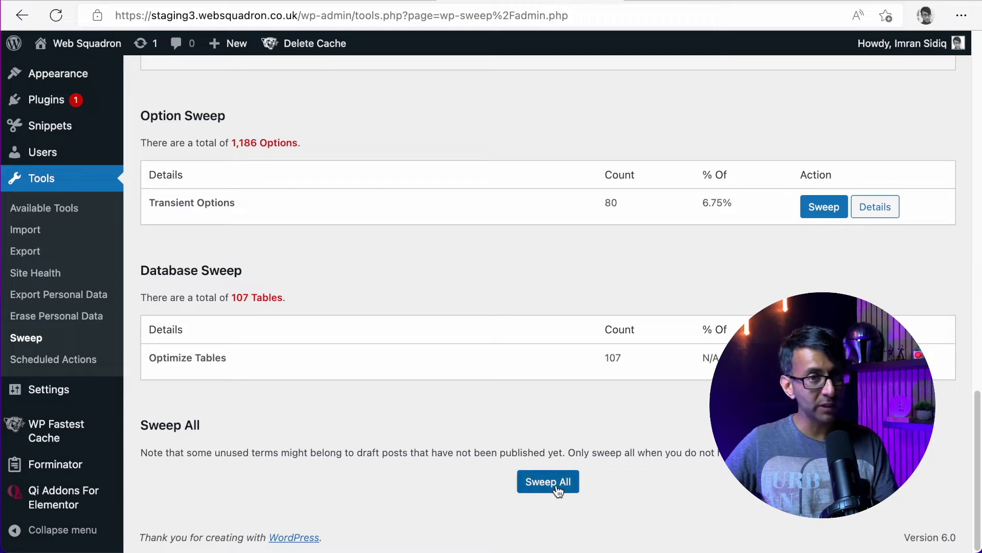
# Step: Run Sweep All to clear every revision, draft, orphaned term and transient
pyautogui.click(557, 483)
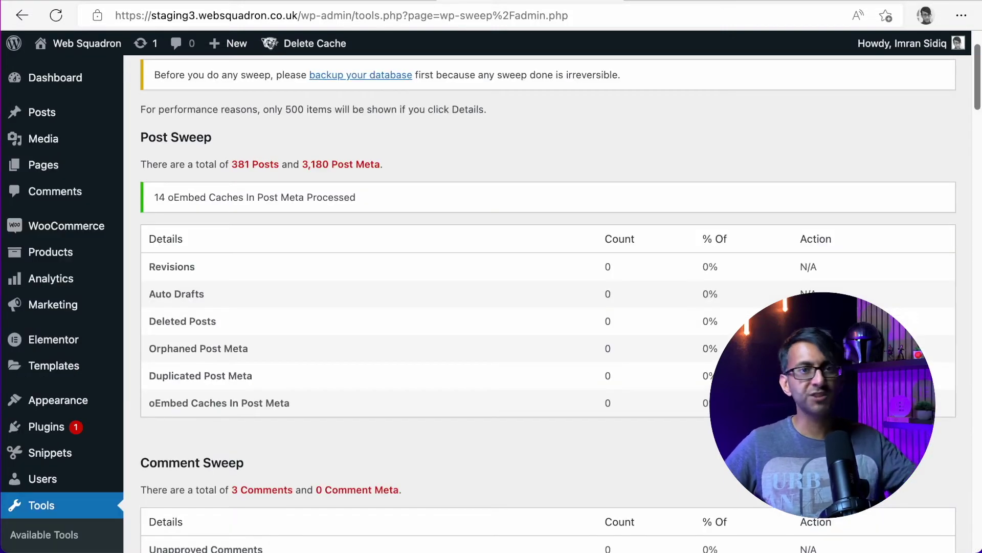
pyautogui.scroll(-2, 557, 480)
pyautogui.scroll(-1, 548, 307)
pyautogui.scroll(-3, 548, 307)
pyautogui.scroll(-1, 548, 307)
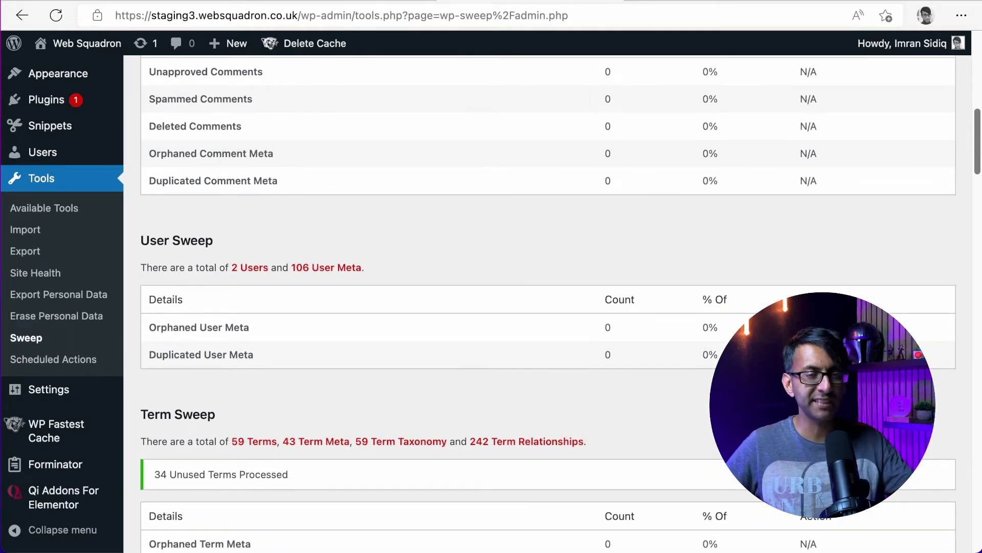
pyautogui.scroll(5, 530, 134)
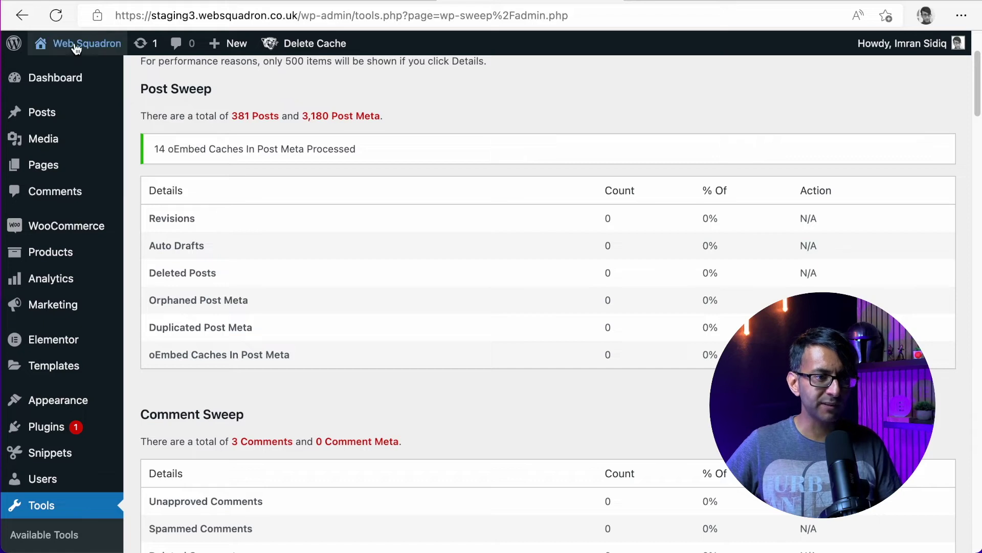
# Step: Visit the live site to confirm it still loads after the sweep
pyautogui.moveTo(85, 43)
pyautogui.click(64, 78)
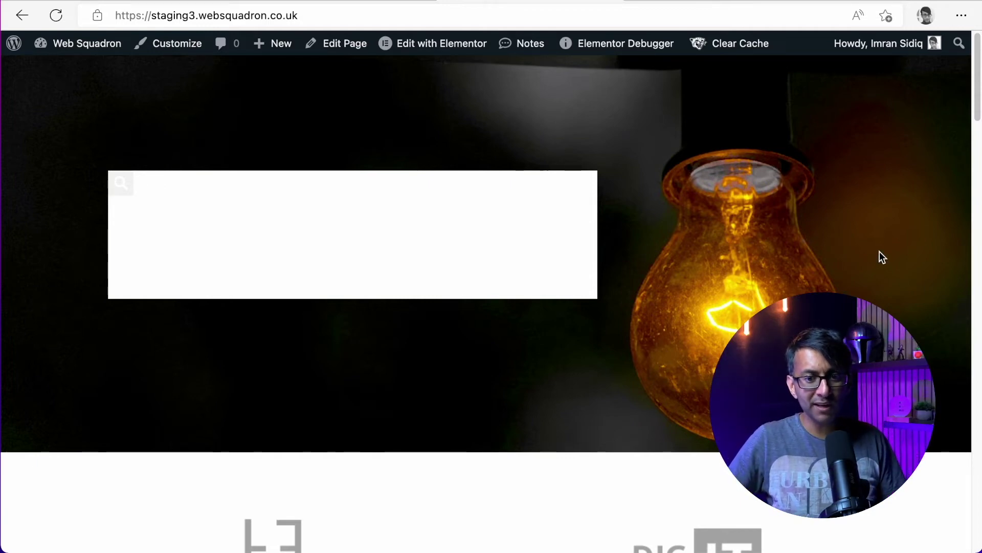
pyautogui.moveTo(978, 108)
pyautogui.mouseDown()
pyautogui.moveTo(971, 321)
pyautogui.moveTo(974, 250)
pyautogui.mouseUp()
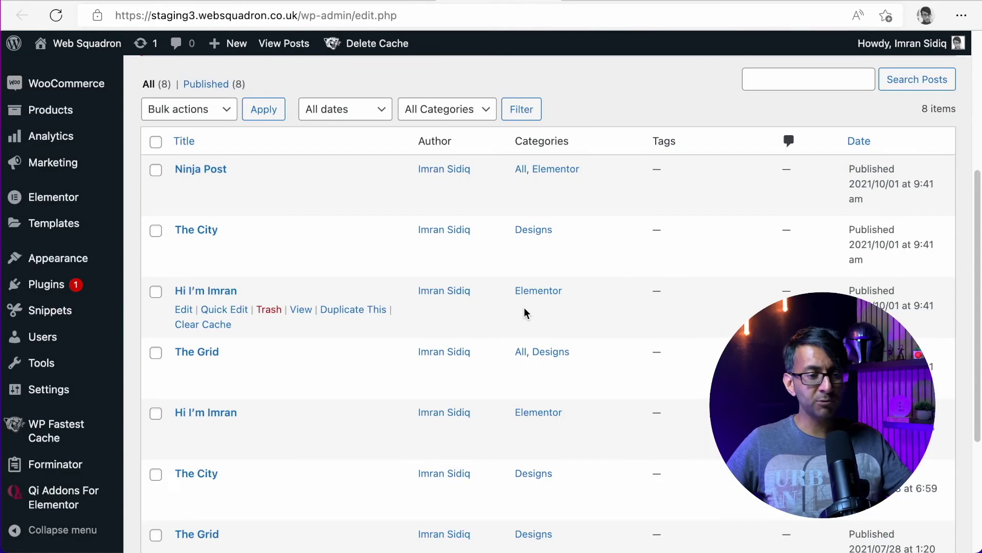
pyautogui.scroll(-5, 559, 338)
pyautogui.scroll(1, 559, 337)
pyautogui.scroll(3, 560, 343)
pyautogui.scroll(-4, 559, 344)
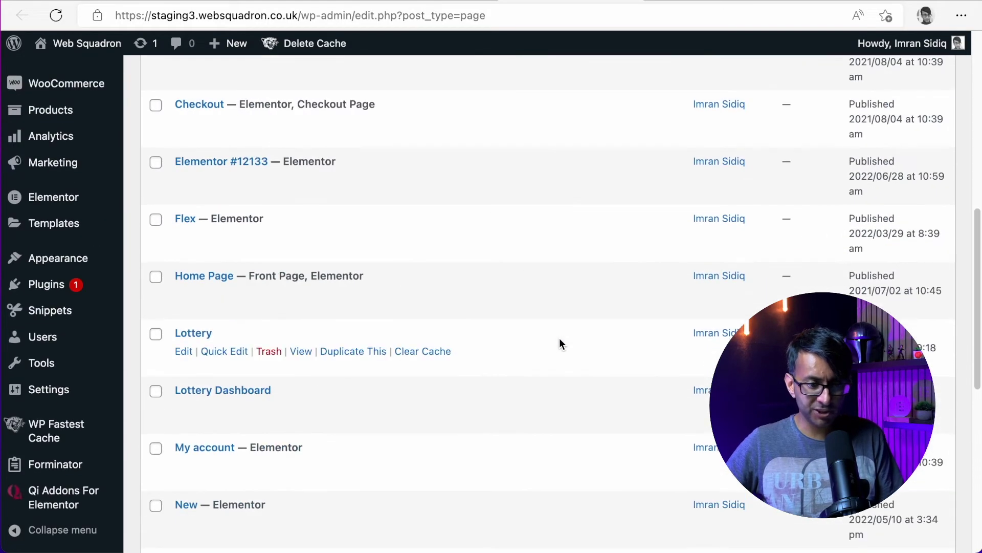
pyautogui.scroll(-3, 559, 344)
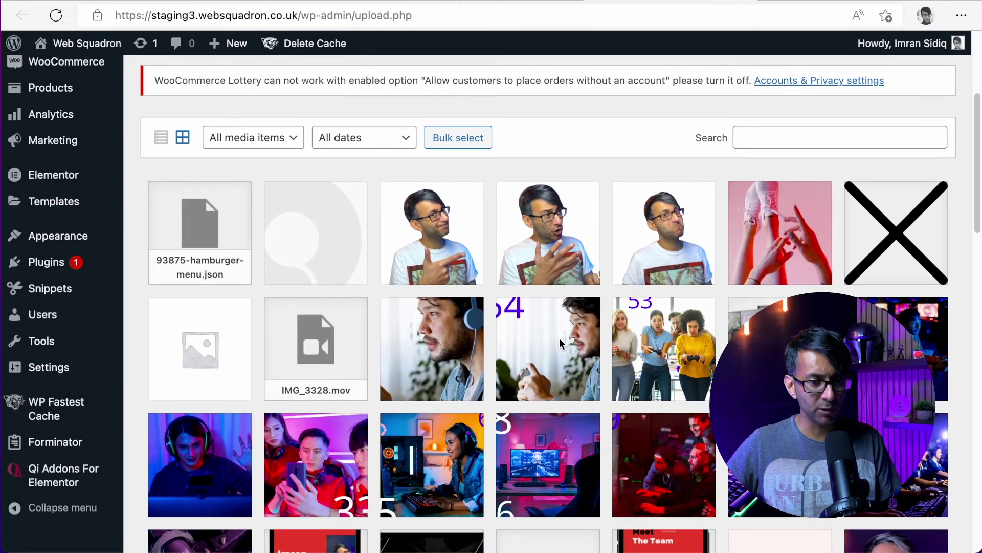
pyautogui.scroll(-1, 560, 344)
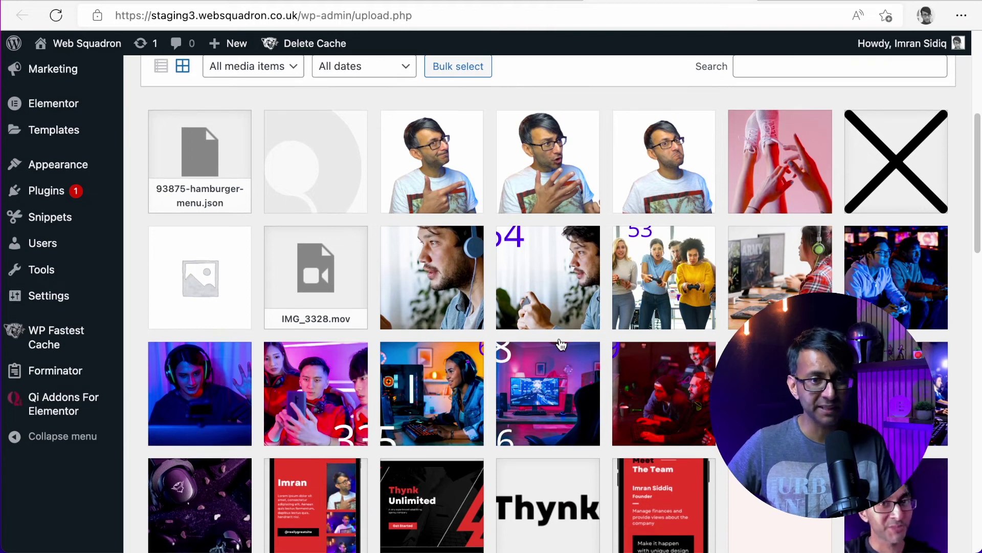
pyautogui.scroll(-1, 559, 344)
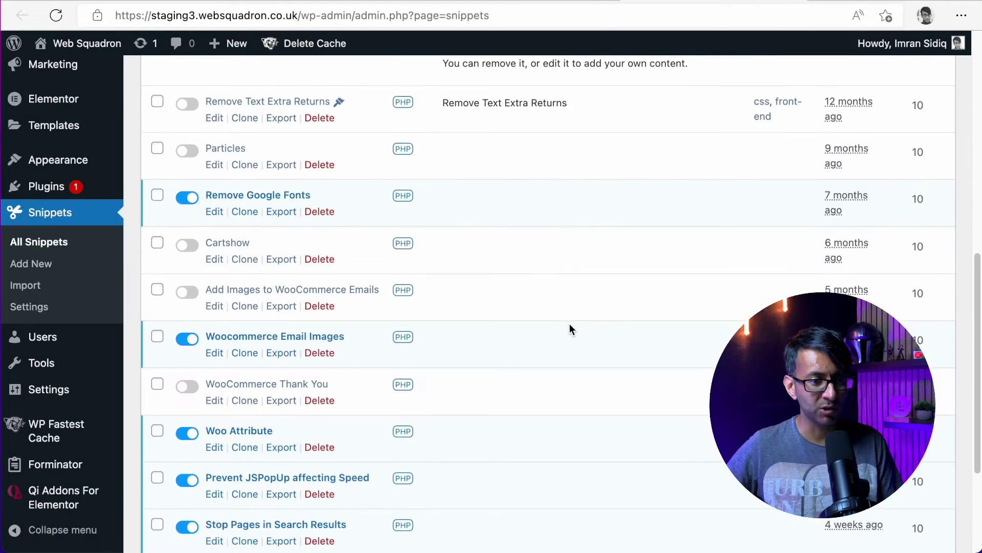
pyautogui.scroll(-1, 568, 323)
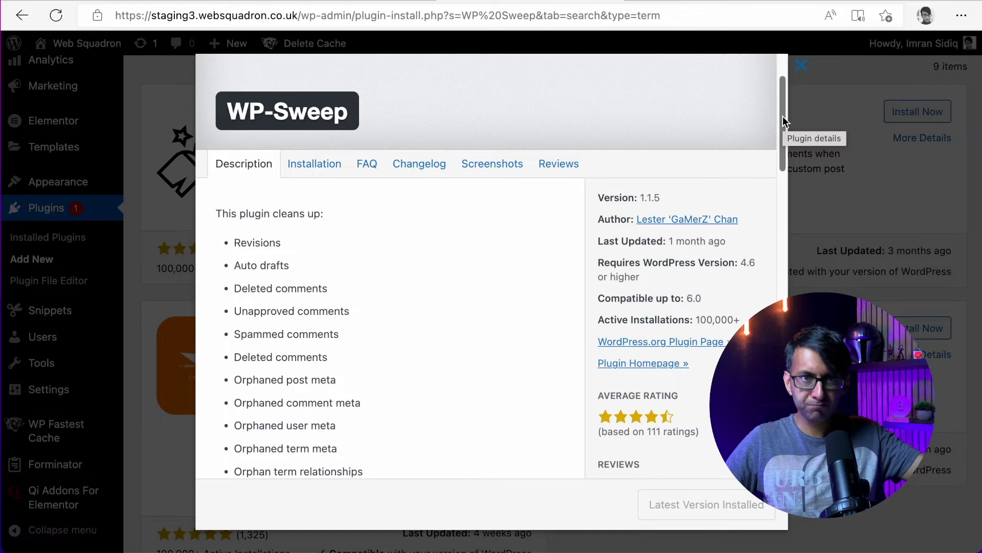
pyautogui.moveTo(783, 120); pyautogui.dragTo(786, 119)
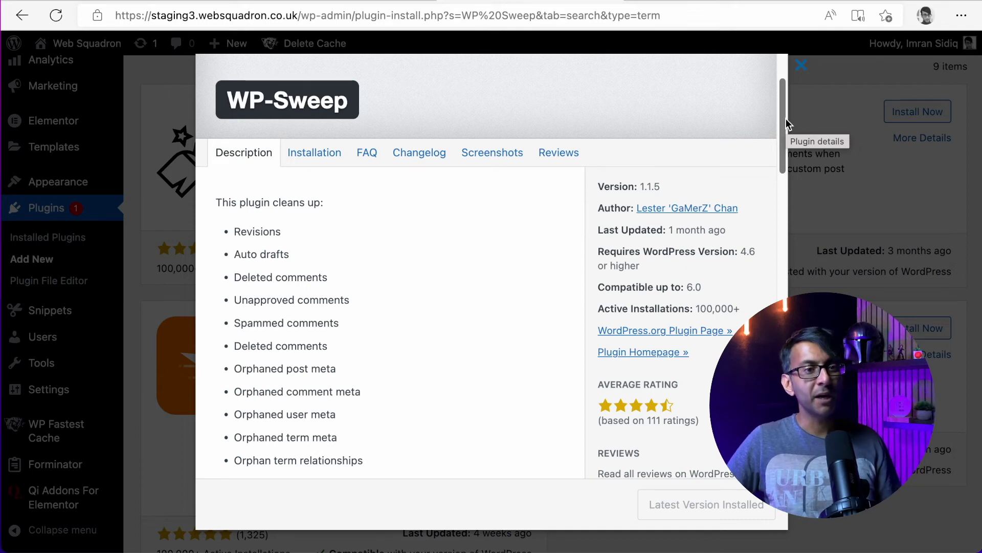
pyautogui.moveTo(786, 122); pyautogui.dragTo(784, 157)
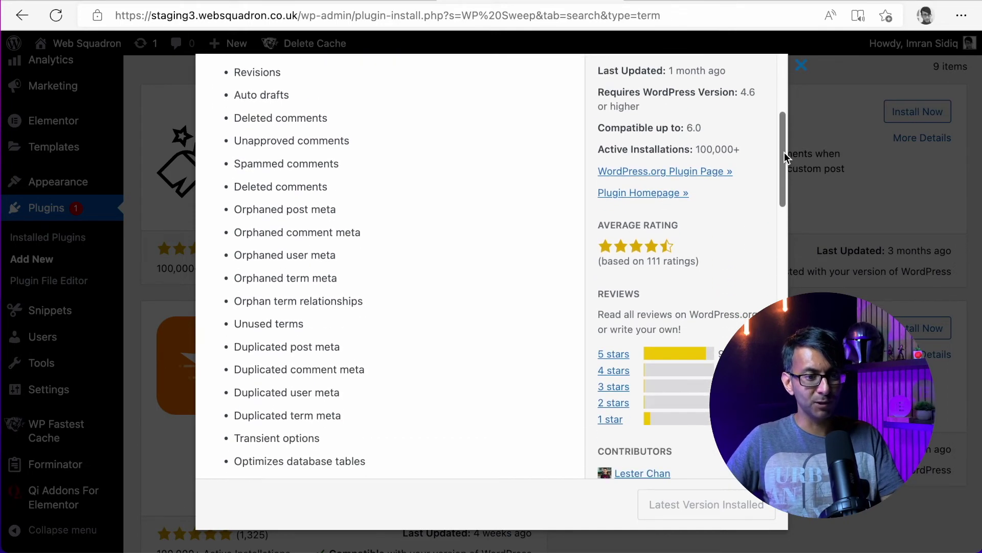
pyautogui.scroll(1, 458, 373)
pyautogui.scroll(2, 458, 373)
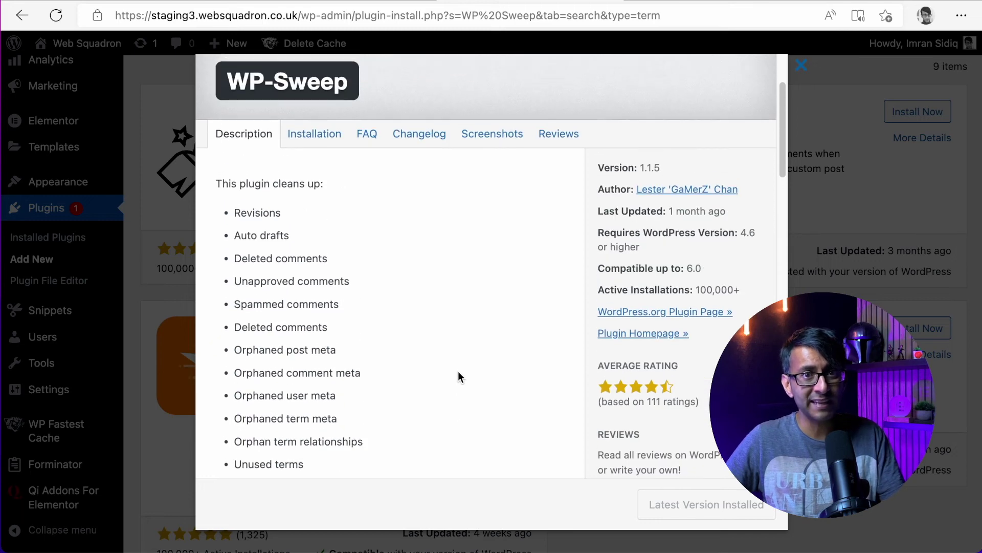